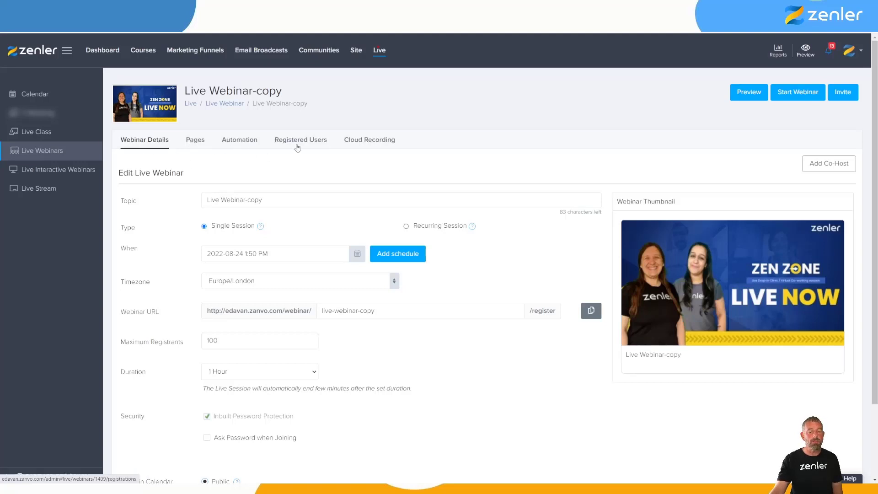
- Open the Cloud Recording tab of 'Live Webinar-copy', which lists no recordings yet
{"action": "left_click", "coordinate": [376, 141]}
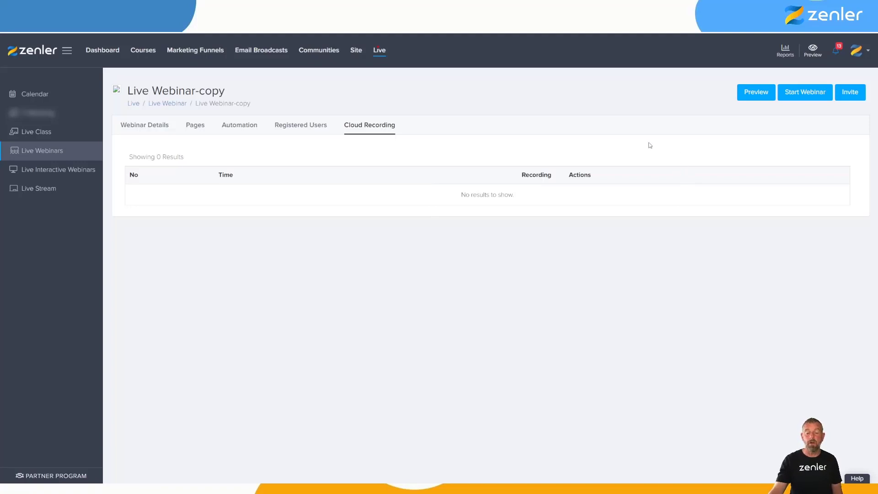
- Start the live webinar, confirm it, and move the Zoom Webinar window into view
{"action": "left_click", "coordinate": [796, 97]}
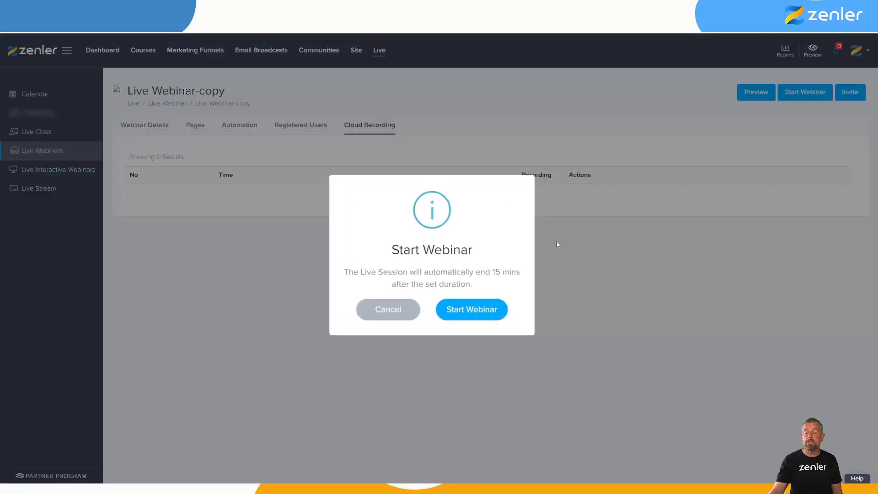
{"action": "left_click", "coordinate": [467, 315]}
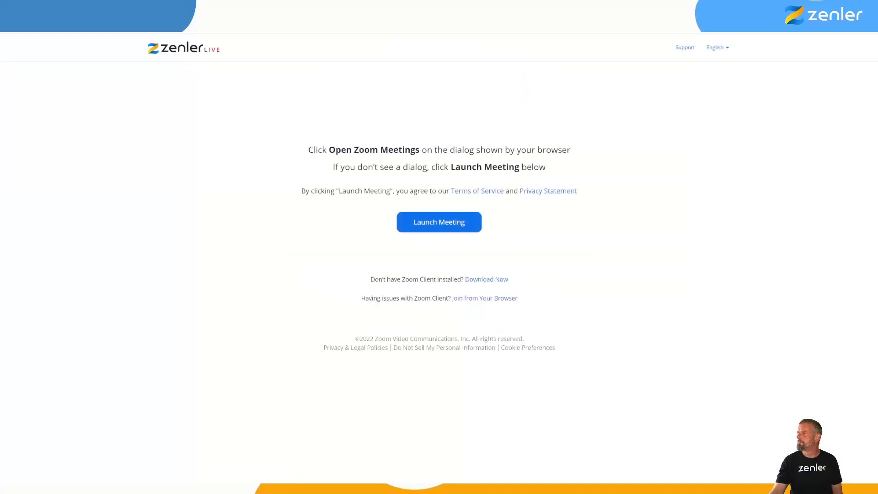
{"action": "left_click_drag", "start_coordinate": [536, 263], "coordinate": [349, 53]}
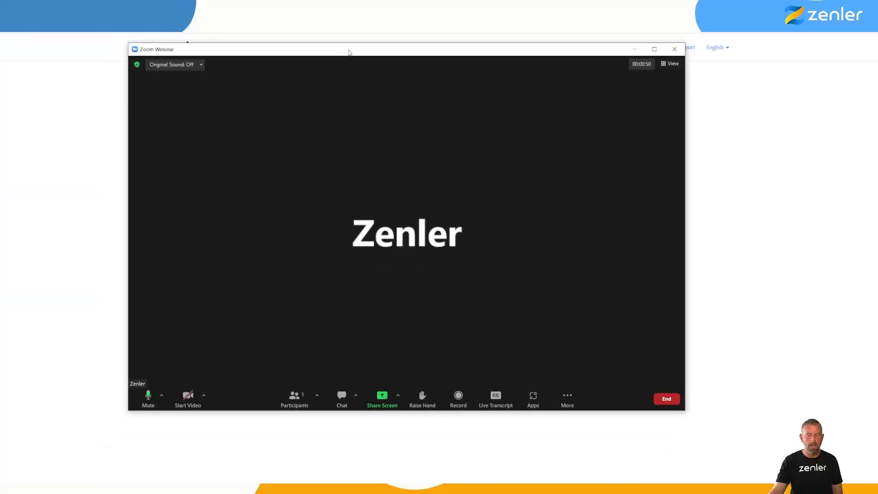
- Record the webinar to the cloud, then bring up the end-webinar options
{"action": "left_click", "coordinate": [458, 399]}
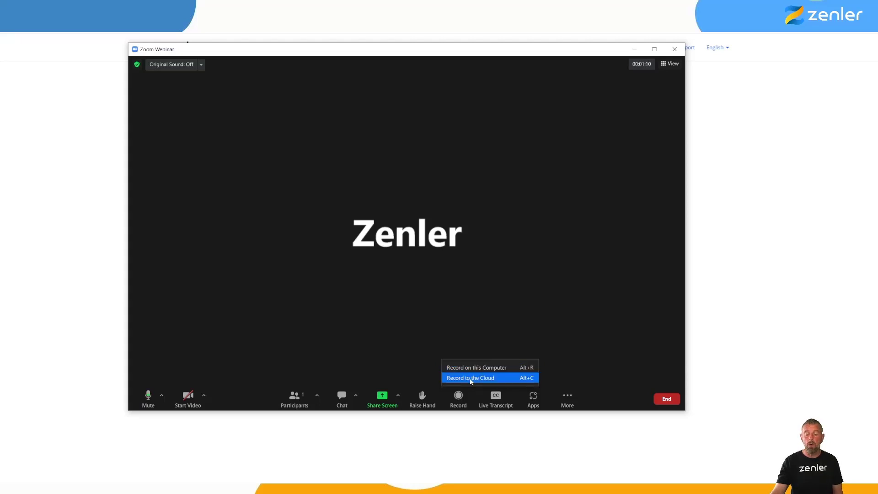
{"action": "left_click", "coordinate": [471, 379]}
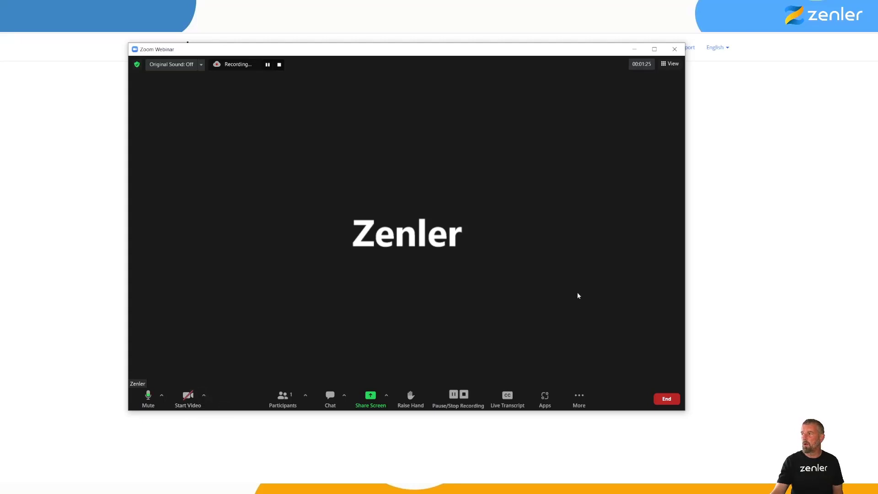
{"action": "key", "text": "alt+q"}
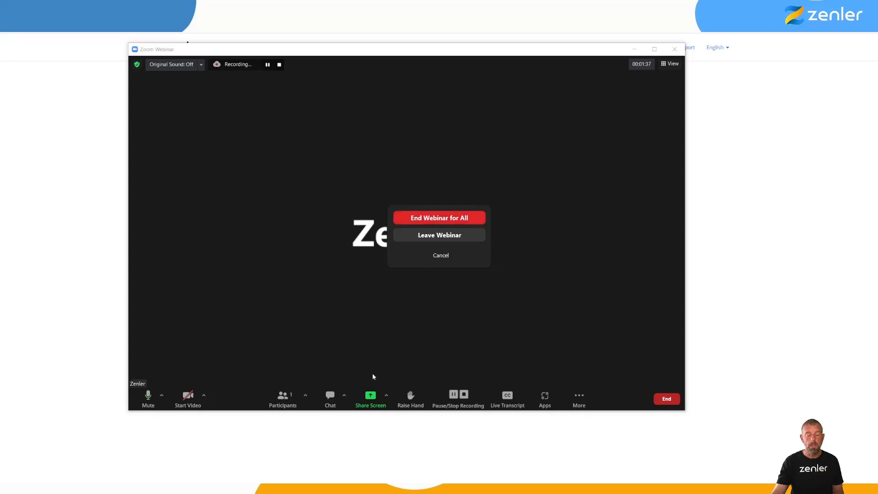
- Send the chat message 'Is this chat recording for cloud' and open the meeting info panel
{"action": "key", "text": "Escape"}
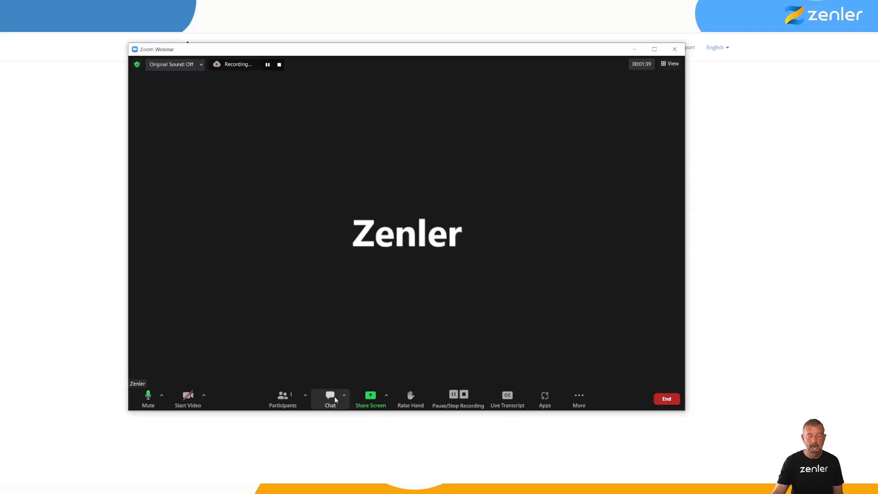
{"action": "left_click", "coordinate": [330, 396]}
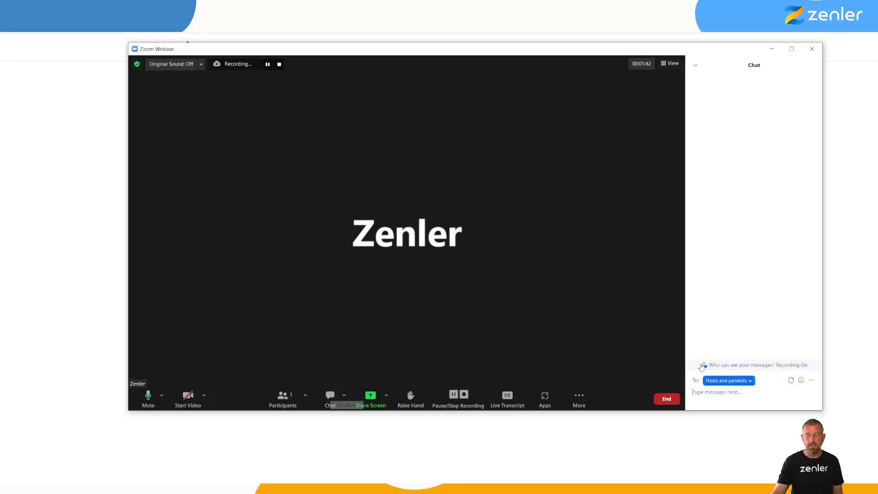
{"action": "left_click", "coordinate": [717, 393]}
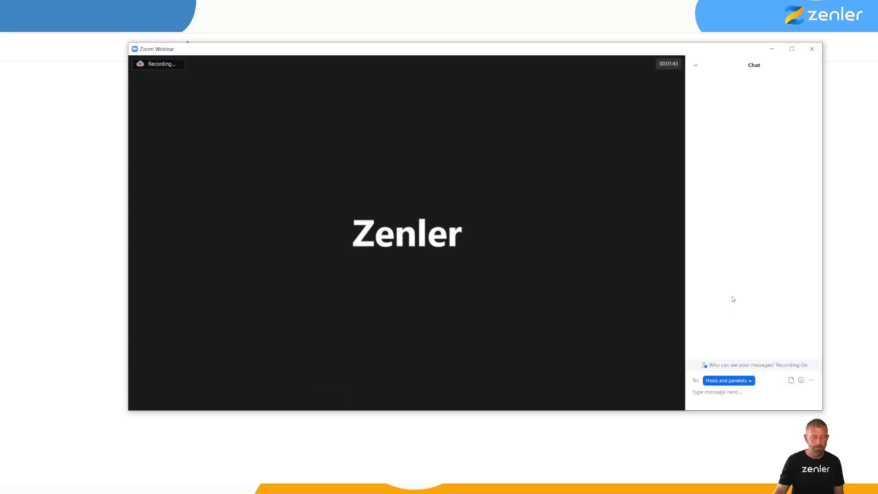
{"action": "type", "text": "Is this chat recording"}
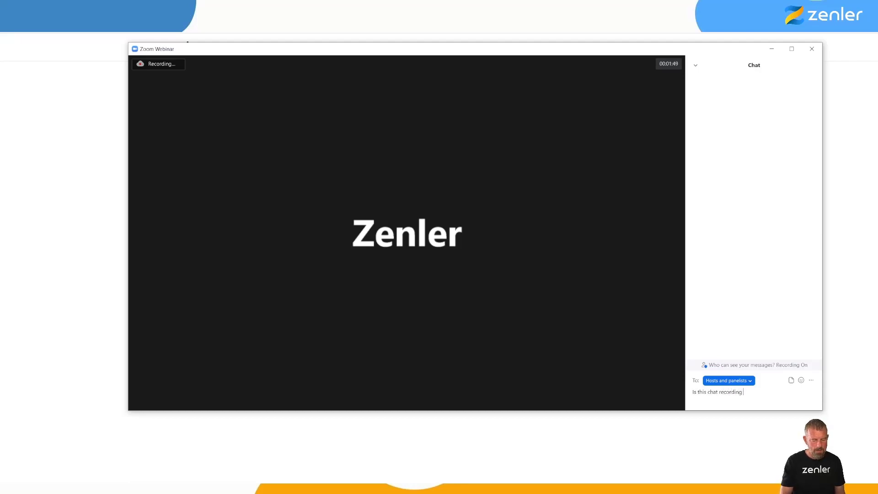
{"action": "type", "text": " for clioud"}
{"action": "key", "text": "Return"}
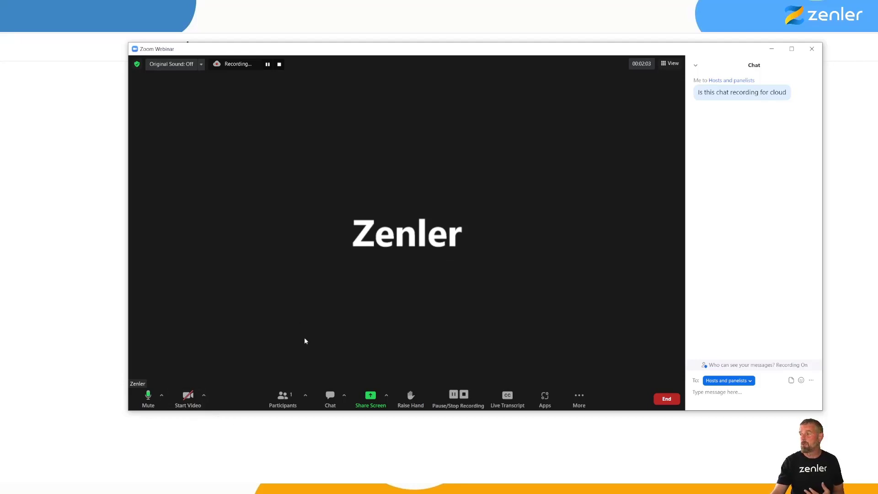
{"action": "left_click", "coordinate": [137, 64]}
- Switch the Zoom camera to BRIO 4K Stream Edition in Video settings
{"action": "left_click", "coordinate": [316, 79]}
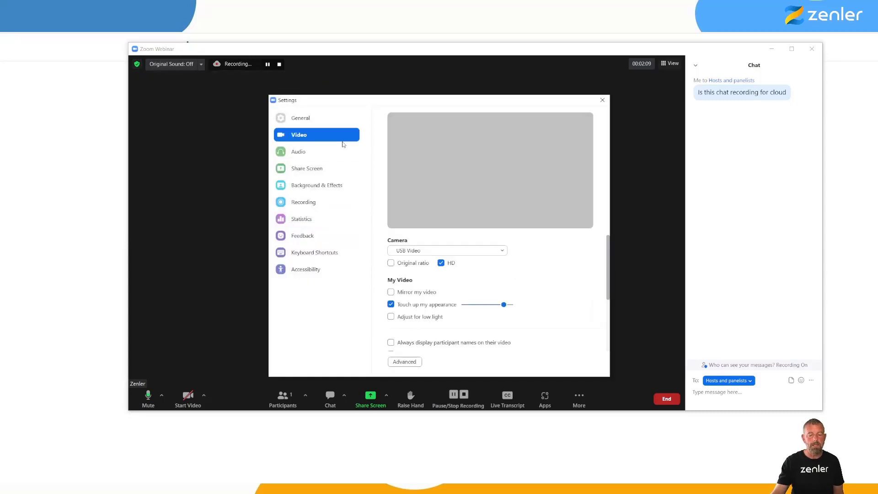
{"action": "left_click", "coordinate": [485, 251]}
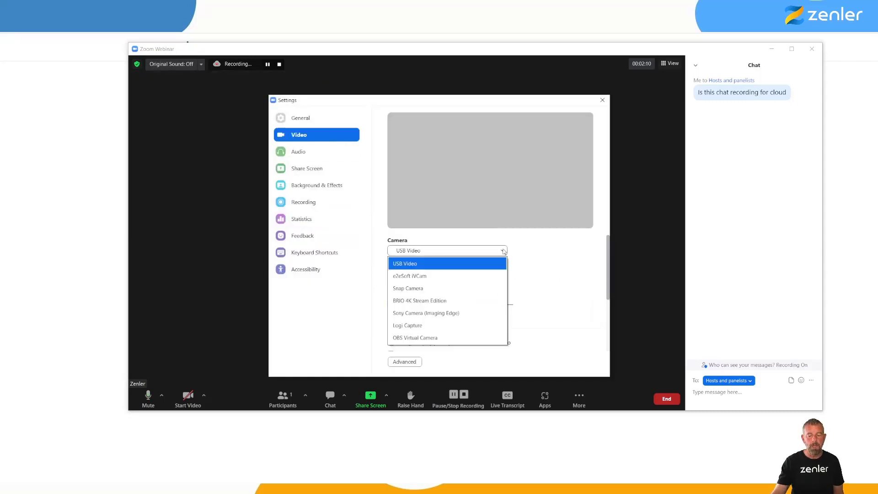
{"action": "left_click", "coordinate": [419, 302]}
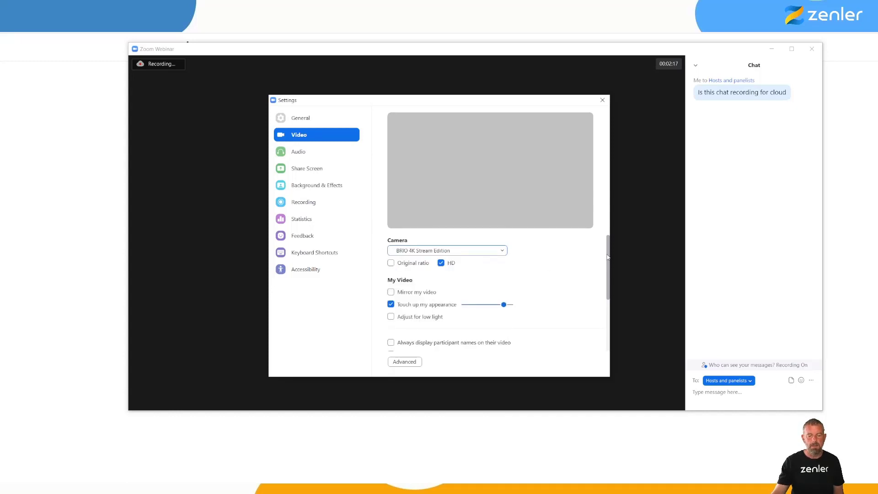
{"action": "left_click", "coordinate": [603, 99]}
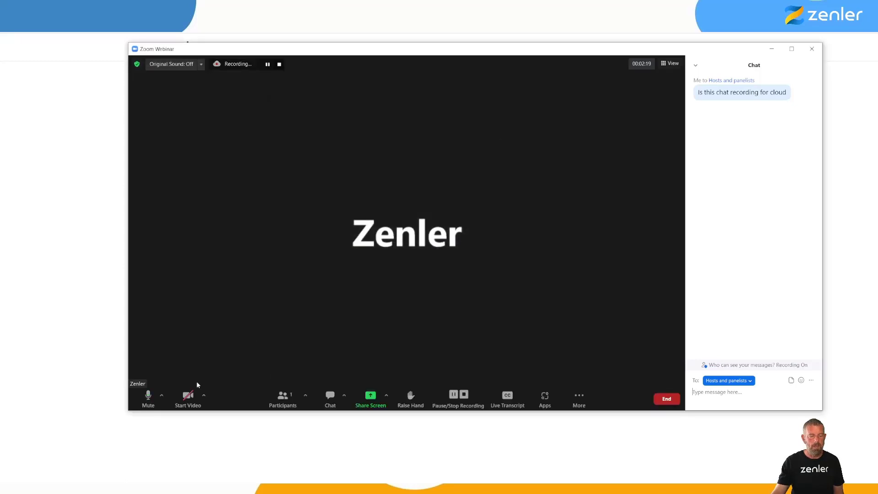
- Confirm BRIO is the active camera, then bring up the end-webinar options
{"action": "left_click", "coordinate": [204, 396]}
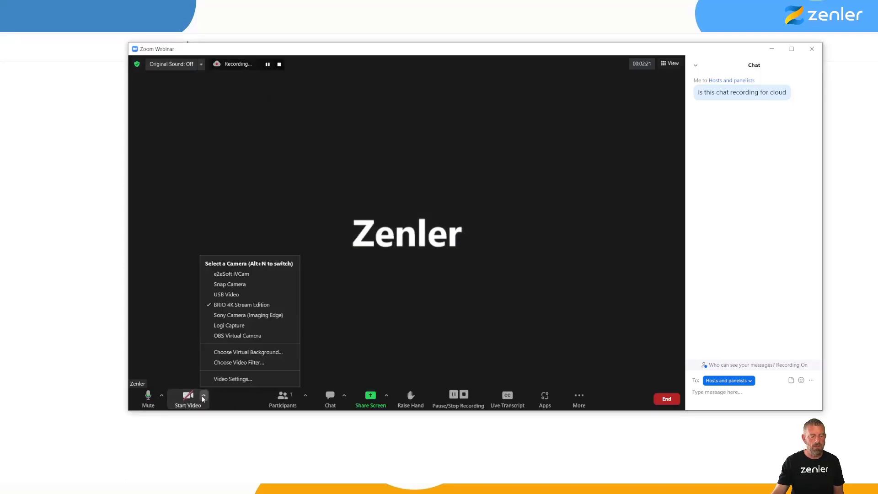
{"action": "left_click", "coordinate": [228, 308]}
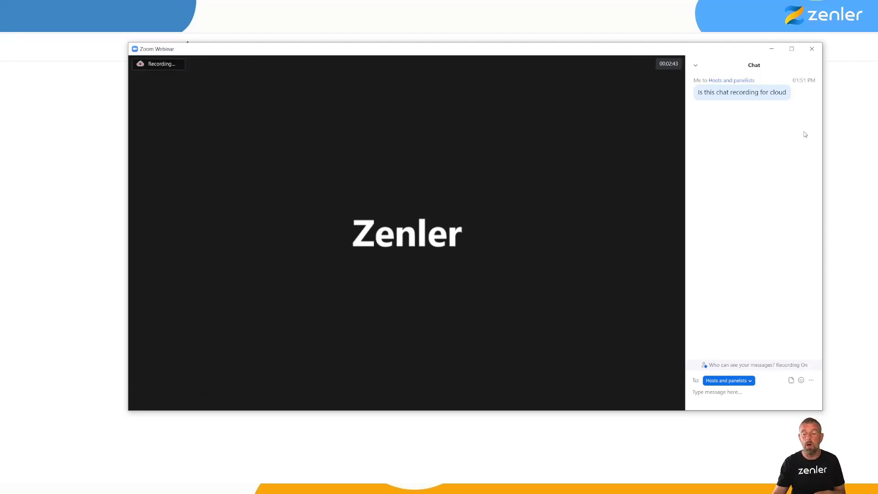
{"action": "mouse_move", "coordinate": [669, 398]}
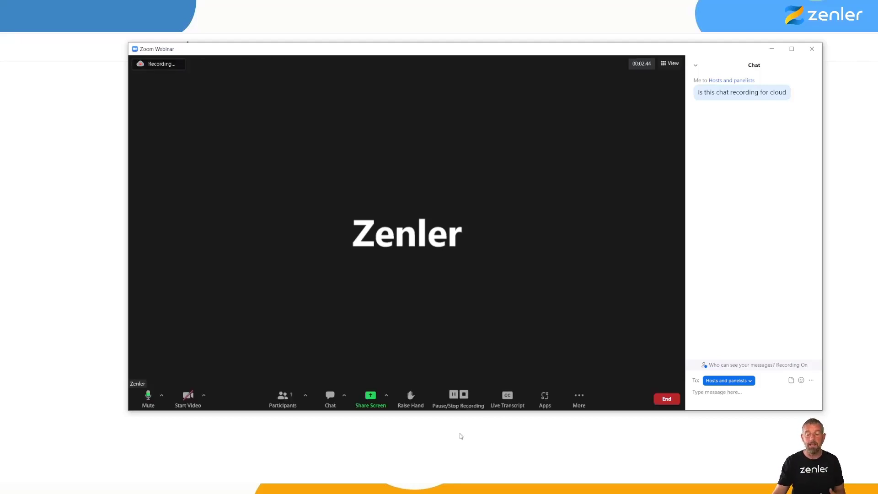
{"action": "left_click", "coordinate": [667, 400]}
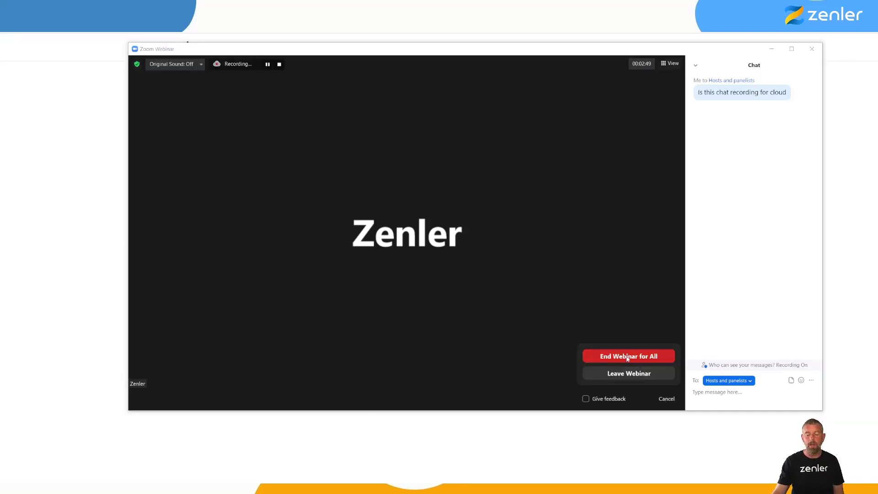
- End the webinar for everyone and view Live Webinar-copy's Cloud Recording list, now showing one recording
{"action": "left_click", "coordinate": [628, 357]}
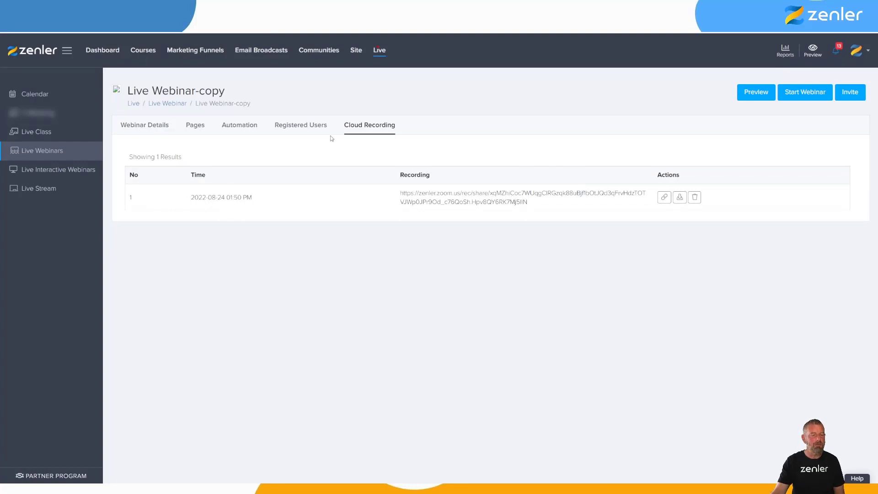
{"action": "left_click", "coordinate": [63, 154]}
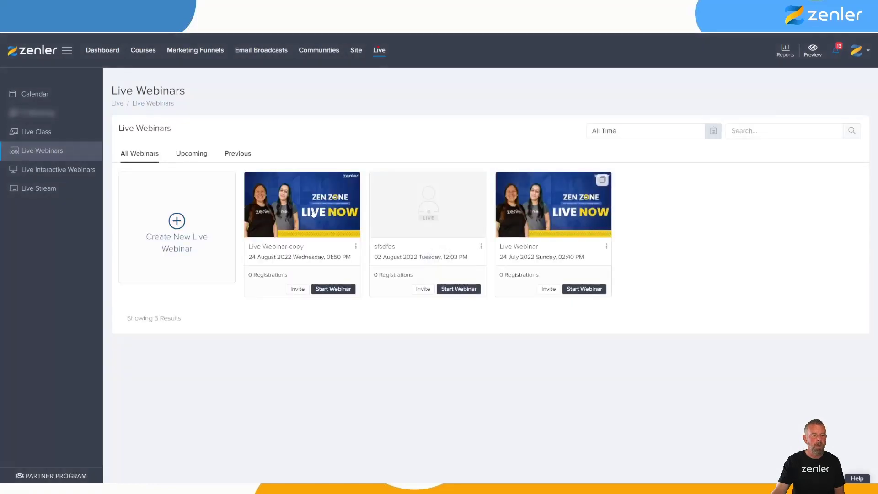
{"action": "left_click", "coordinate": [298, 206]}
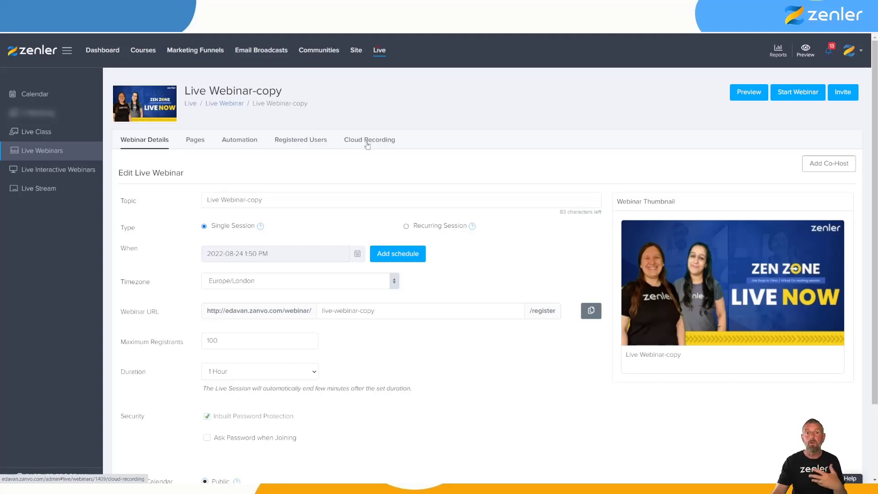
{"action": "left_click", "coordinate": [368, 145]}
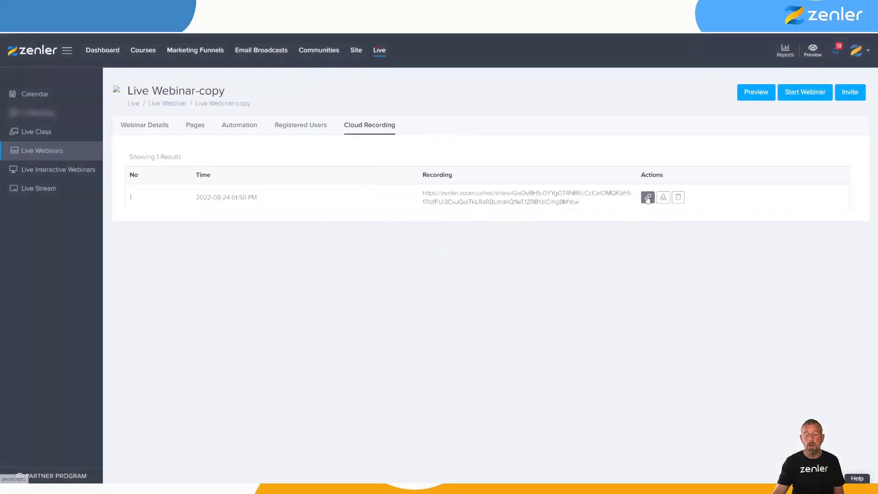
- Copy the recording's share link and load its playback page in a new browser tab
{"action": "left_click_drag", "start_coordinate": [580, 203], "coordinate": [424, 193]}
{"action": "left_click", "coordinate": [492, 252]}
{"action": "left_click", "coordinate": [647, 197]}
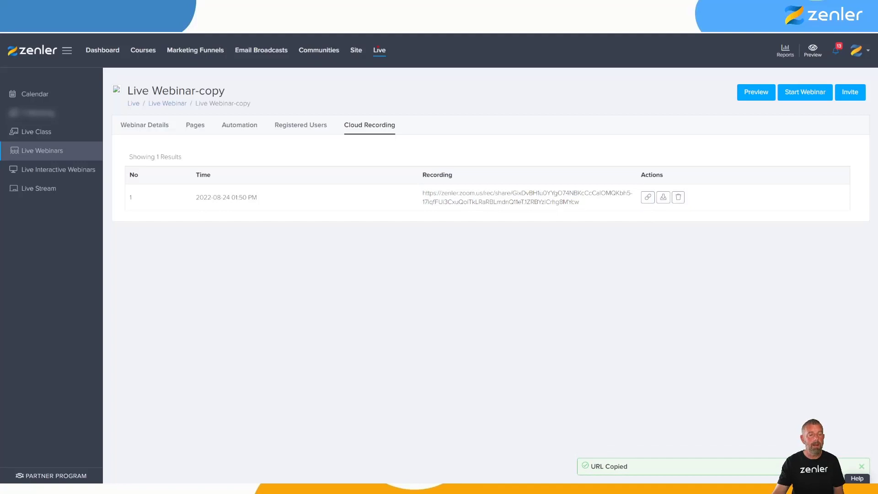
{"action": "key", "text": "ctrl+t"}
{"action": "key", "text": "ctrl+v"}
{"action": "key", "text": "Return"}
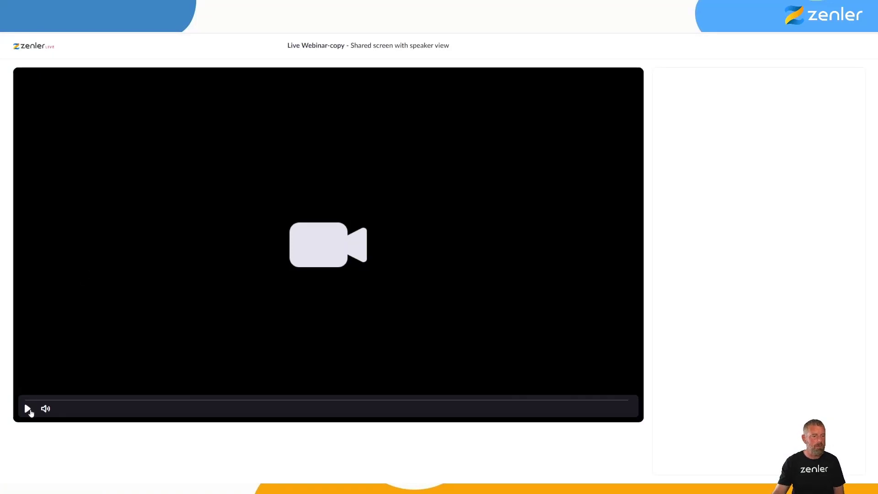
- Play and pause the recording, then review its Chat Messages and Audio Transcript tabs
{"action": "left_click", "coordinate": [27, 409]}
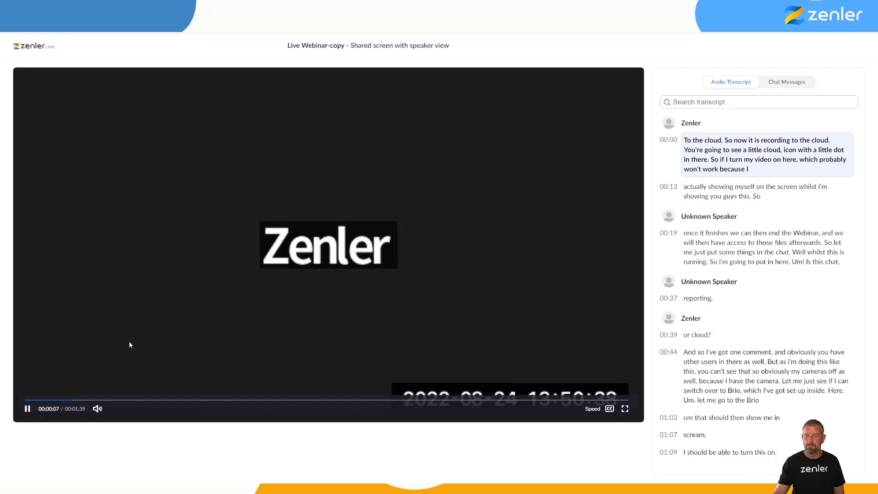
{"action": "left_click", "coordinate": [27, 410]}
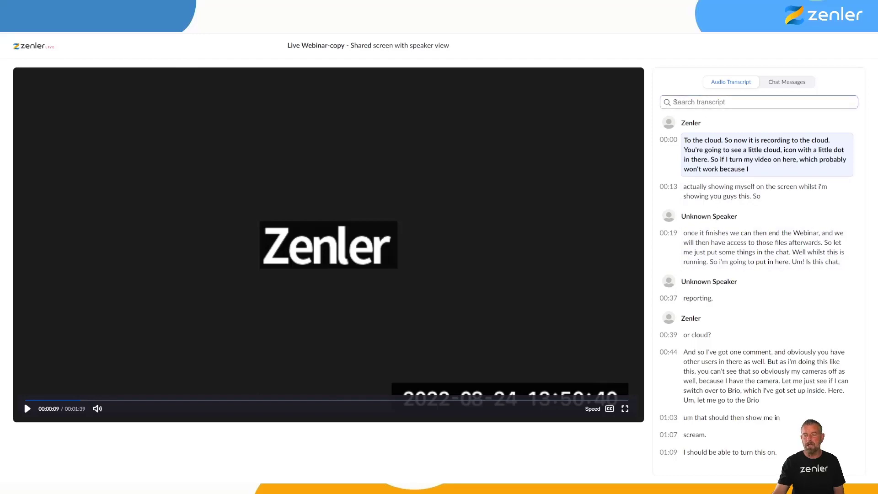
{"action": "scroll", "coordinate": [699, 278], "scroll_direction": "down", "scroll_amount": 2}
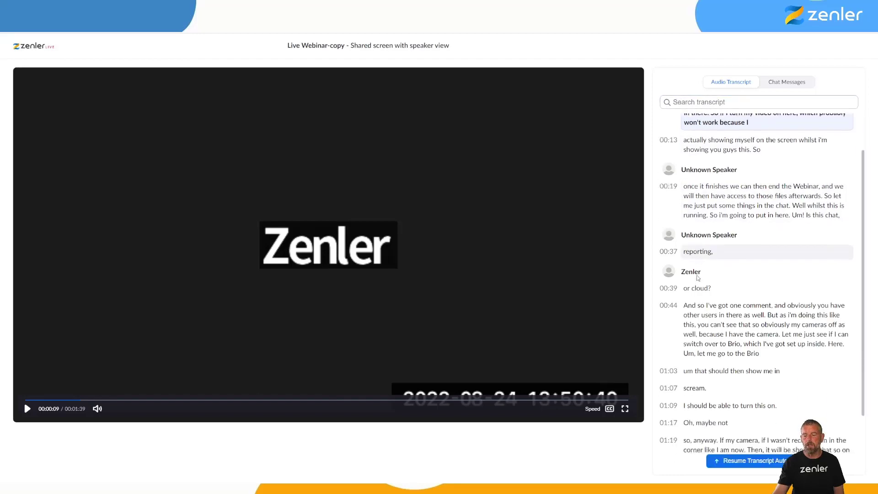
{"action": "scroll", "coordinate": [699, 278], "scroll_direction": "down", "scroll_amount": 1}
{"action": "scroll", "coordinate": [699, 279], "scroll_direction": "up", "scroll_amount": 3}
{"action": "scroll", "coordinate": [713, 175], "scroll_direction": "down", "scroll_amount": 5}
{"action": "scroll", "coordinate": [713, 175], "scroll_direction": "up", "scroll_amount": 3}
{"action": "left_click", "coordinate": [784, 83]}
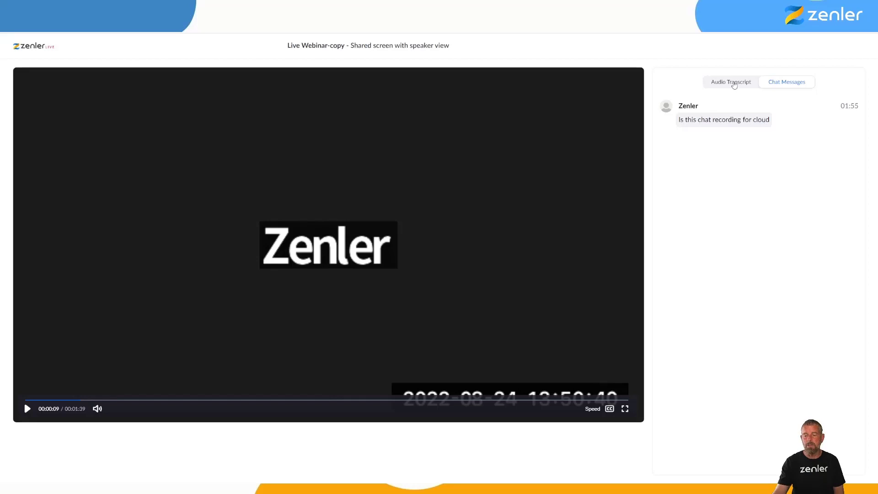
{"action": "left_click", "coordinate": [731, 83]}
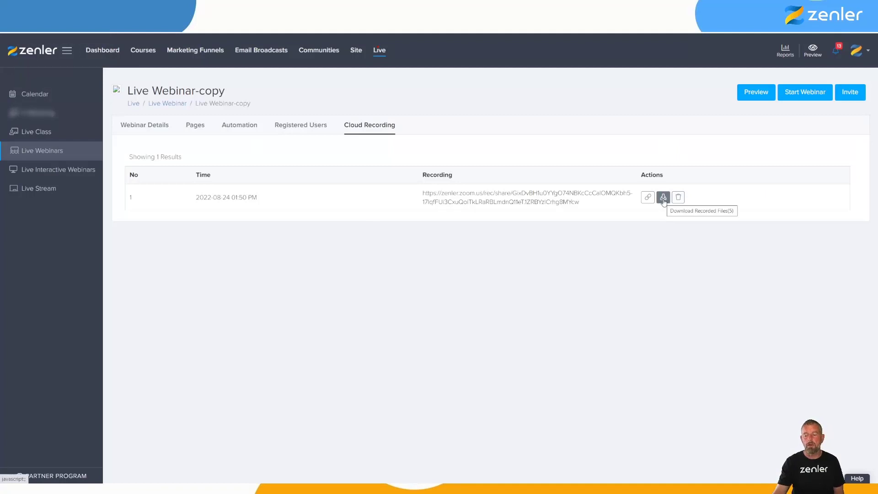
{"action": "left_click", "coordinate": [664, 200]}
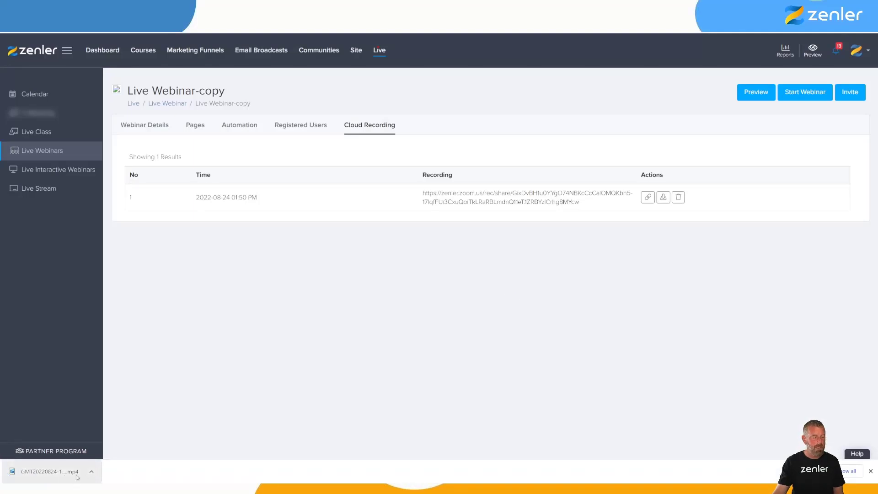
{"action": "left_click", "coordinate": [92, 472]}
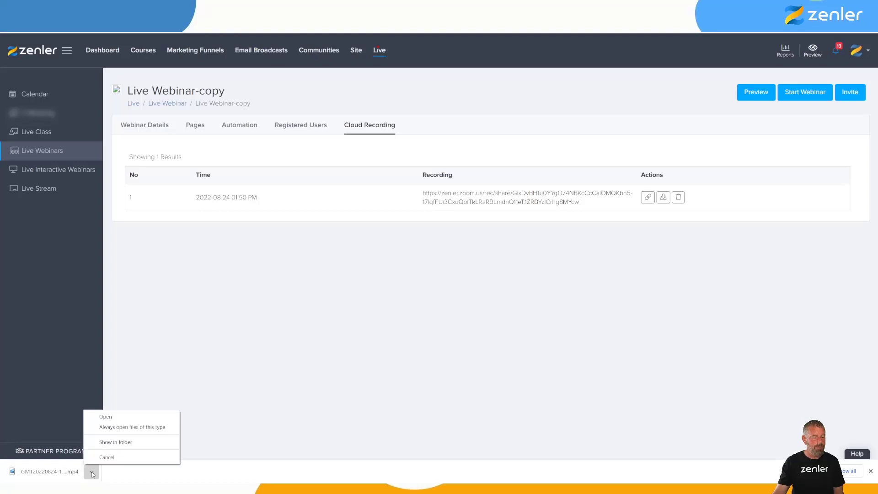
{"action": "left_click", "coordinate": [118, 442]}
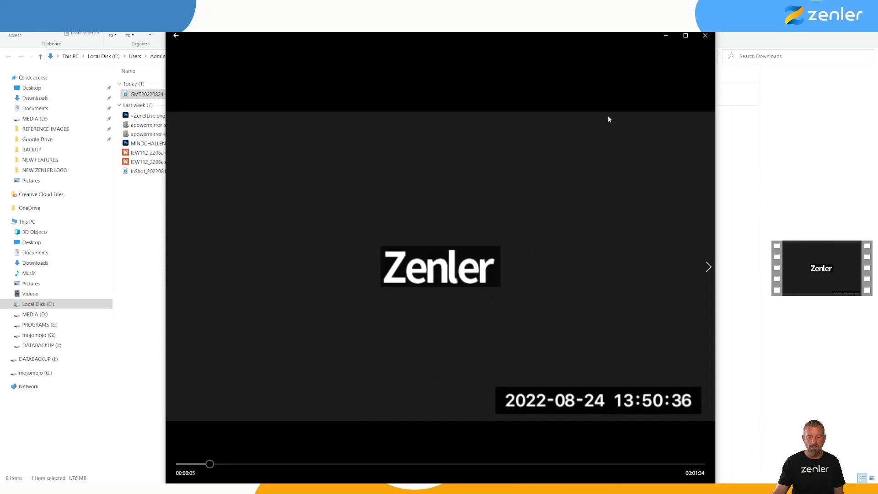
- Close the Windows Media Player window, returning to the recording's playback page
{"action": "left_click", "coordinate": [706, 36]}
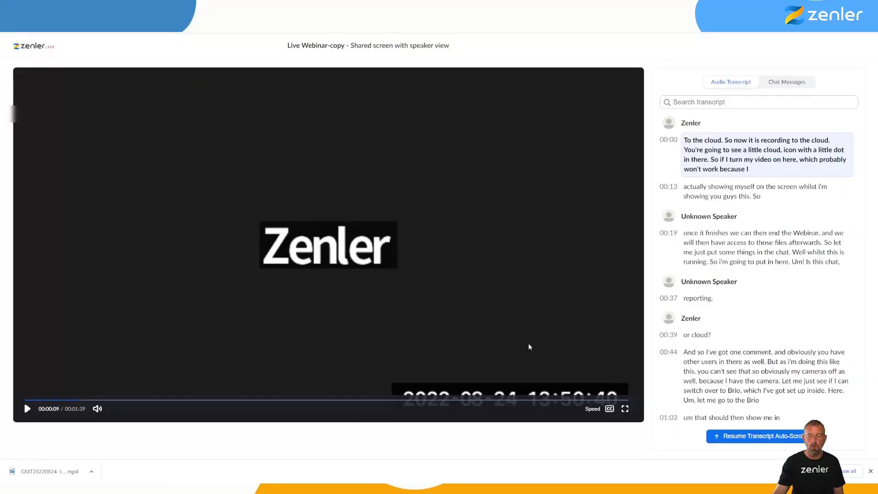
{"action": "left_click", "coordinate": [781, 85]}
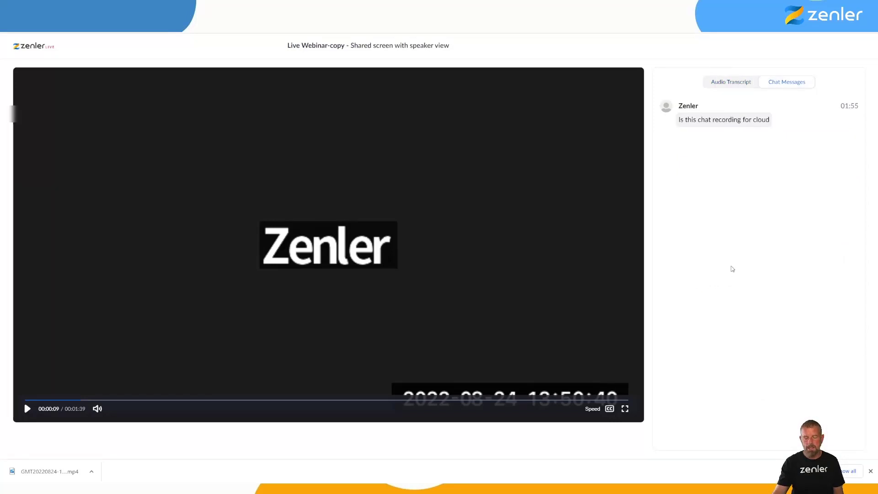
{"action": "left_click", "coordinate": [728, 83]}
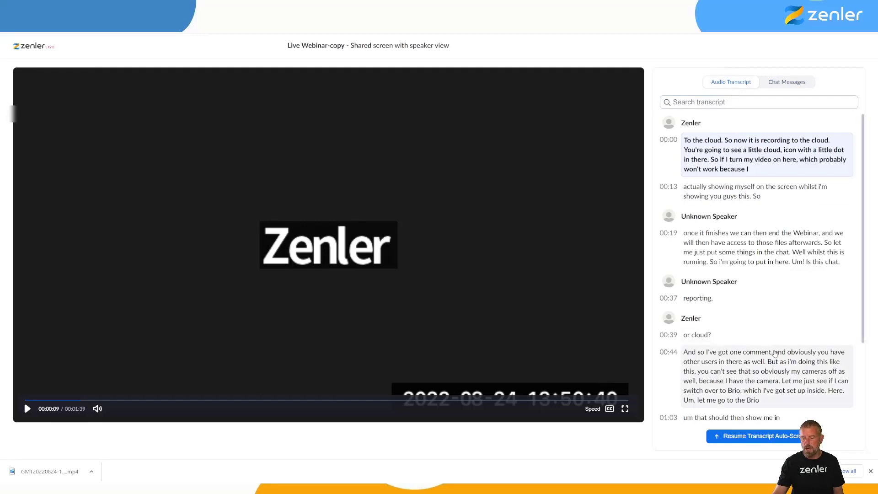
{"action": "scroll", "coordinate": [773, 353], "scroll_direction": "down", "scroll_amount": 1}
{"action": "scroll", "coordinate": [773, 353], "scroll_direction": "up", "scroll_amount": 1}
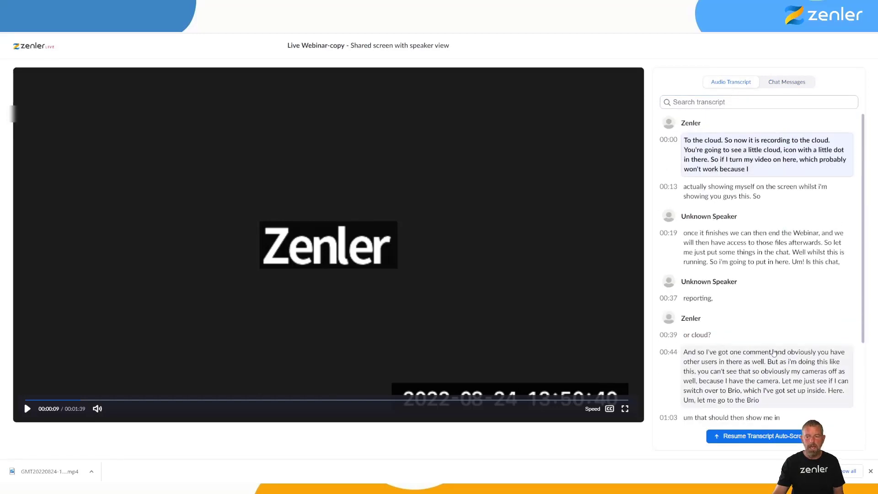
{"action": "scroll", "coordinate": [750, 339], "scroll_direction": "down", "scroll_amount": 2}
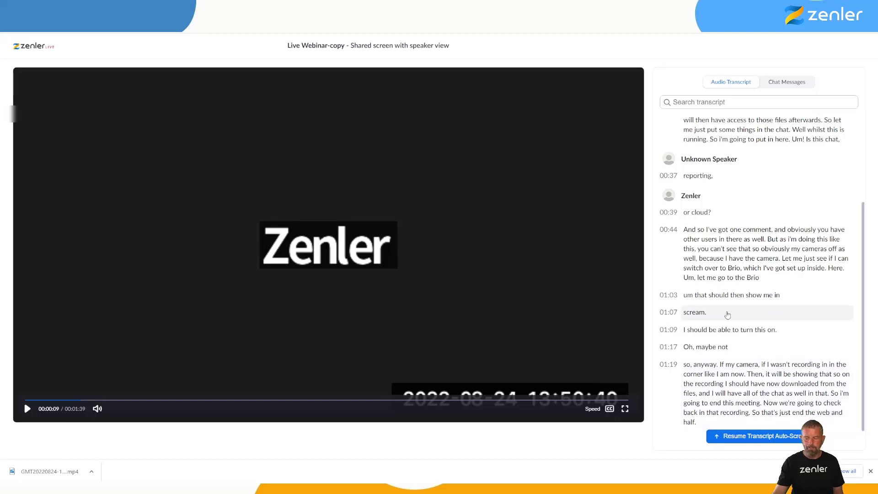
{"action": "scroll", "coordinate": [726, 314], "scroll_direction": "up", "scroll_amount": 3}
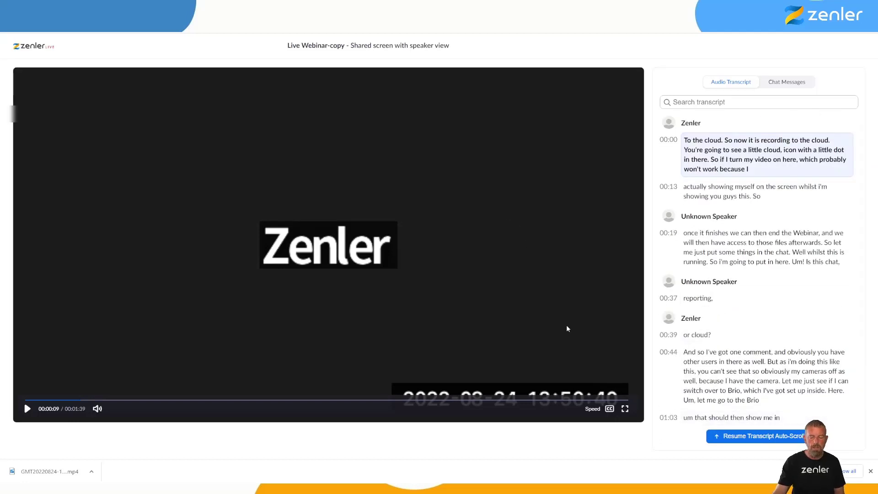